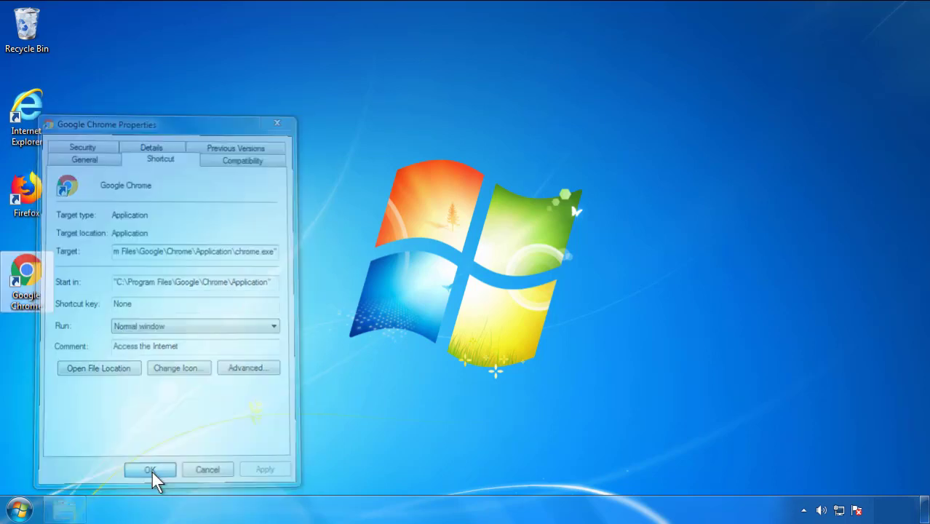
Save the Google Chrome shortcut with its Target ending at chrome.exe and bring up the Start menu.
left_click(20, 510)
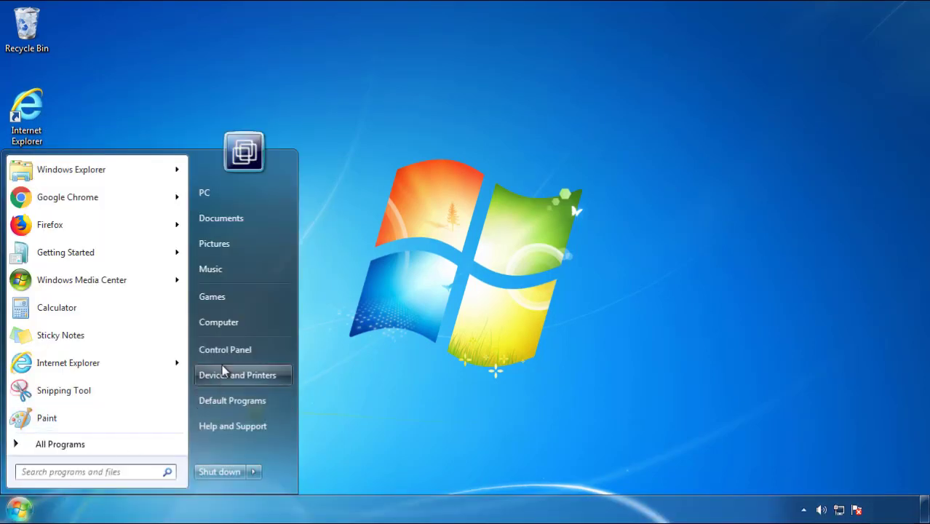
Open the Control Panel's installed programs list sorted with the newest installs first.
left_click(233, 347)
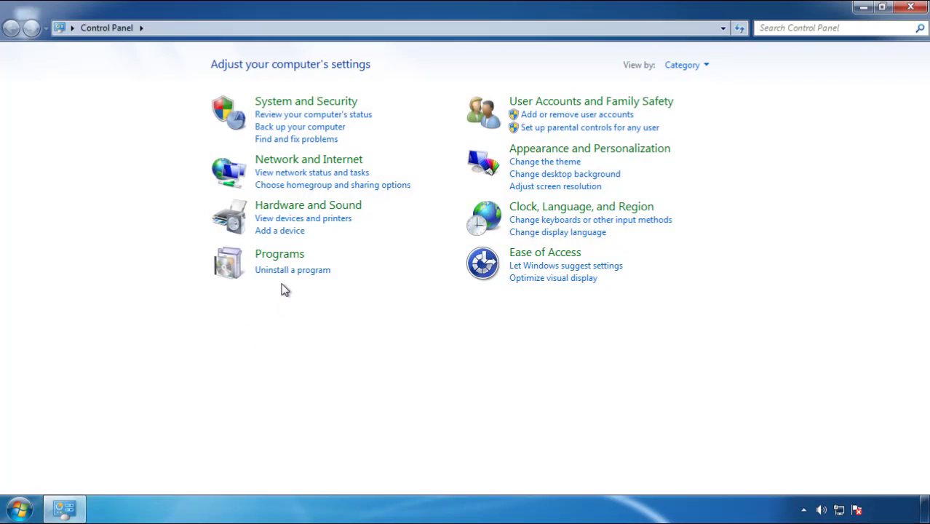
left_click(289, 272)
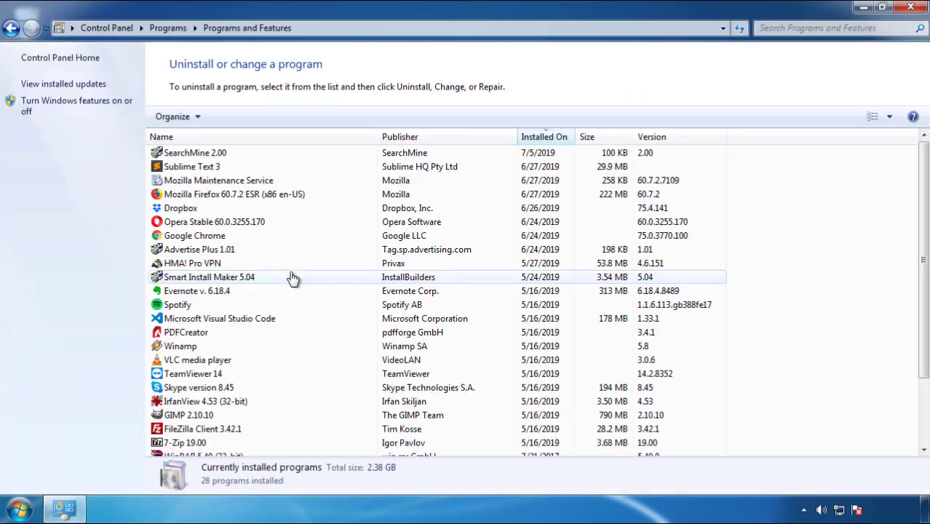
left_click(544, 138)
left_click(541, 139)
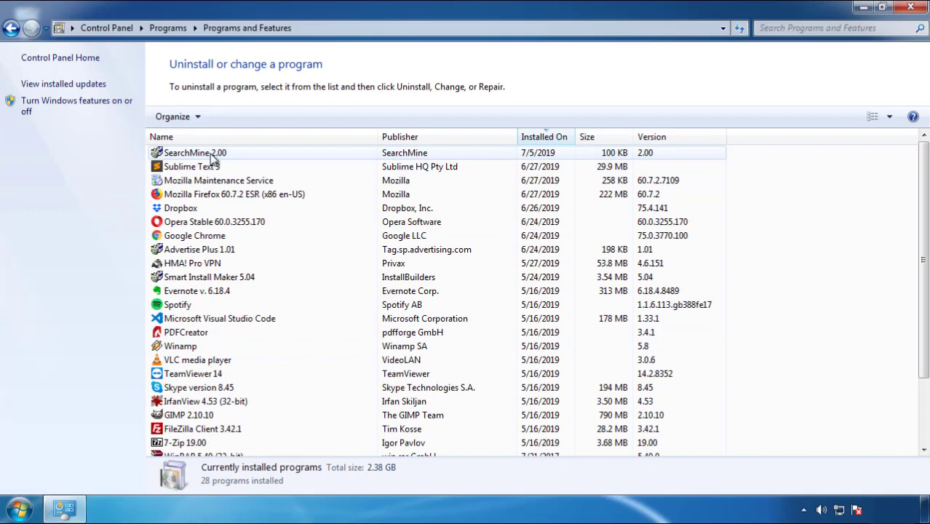
Uninstall SearchMine 2.00 through its uninstaller, then close Programs and Features.
left_click(194, 155)
left_click(232, 118)
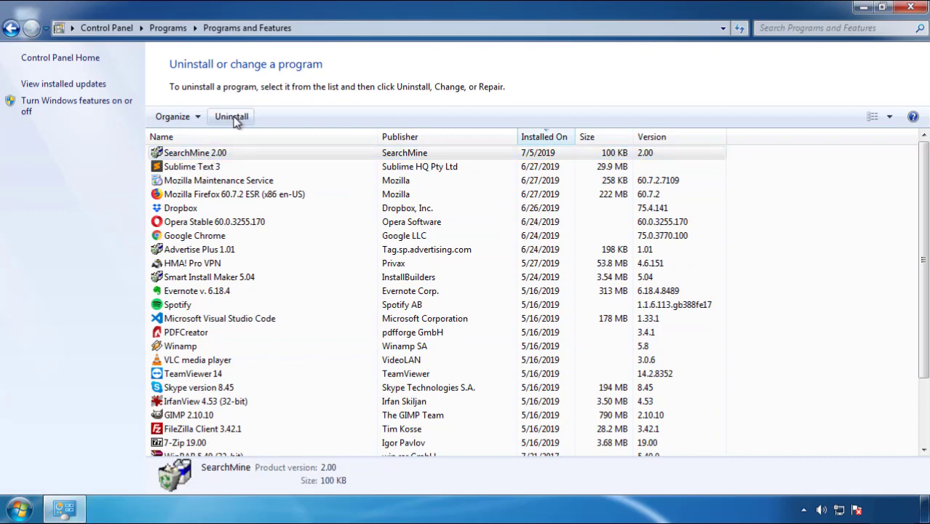
left_click(542, 385)
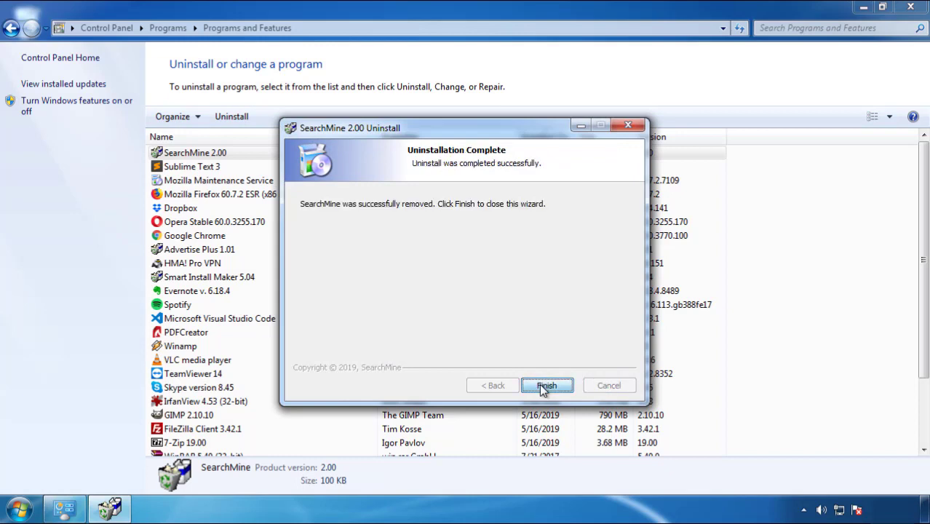
left_click(539, 384)
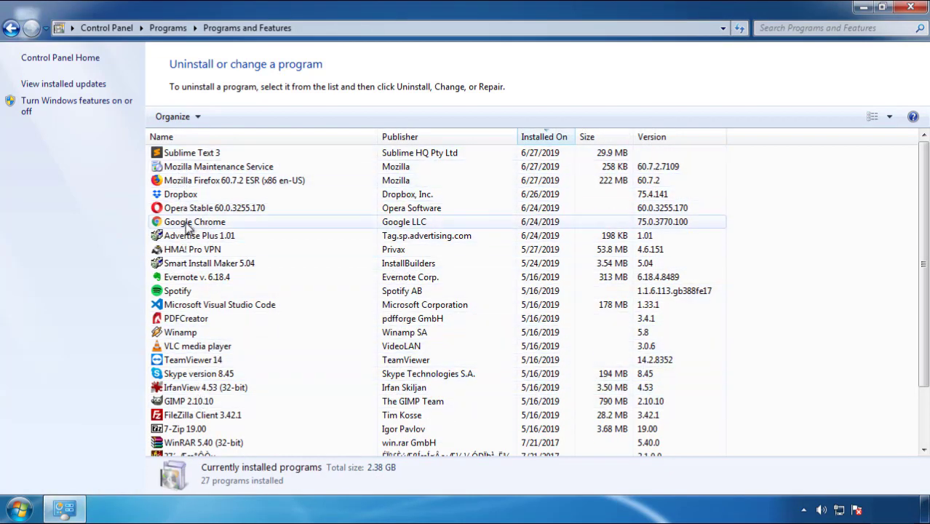
left_click(911, 8)
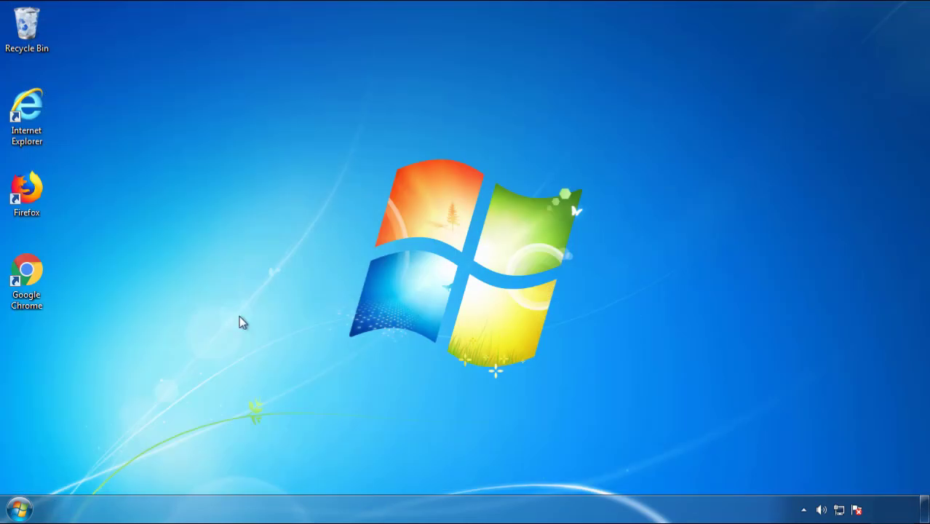
Restart Windows 7 and select Safe Mode from the F8 boot options menu.
left_click(17, 511)
mouse_move(251, 473)
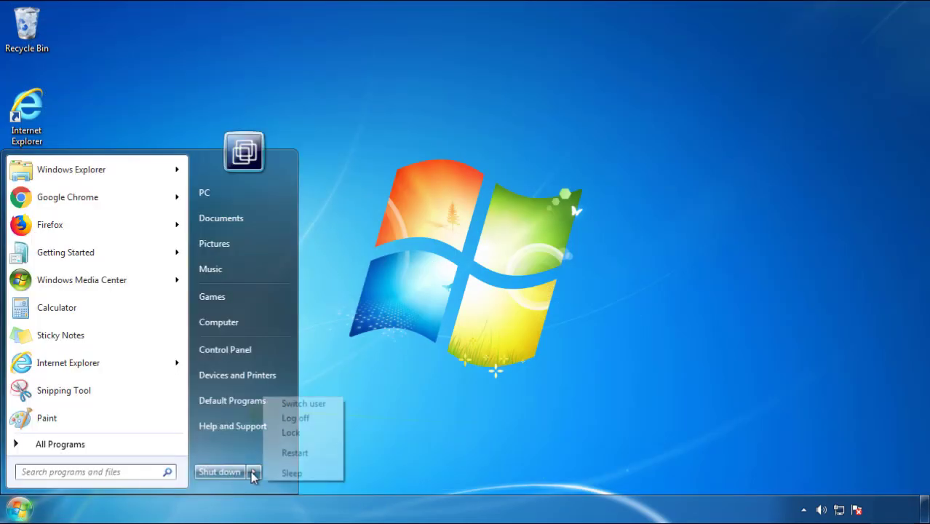
left_click(486, 398)
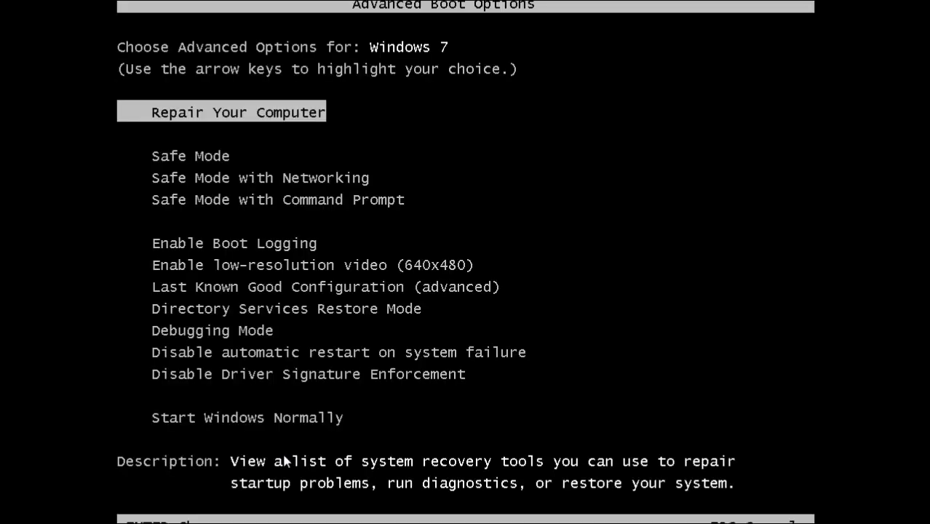
key("Down")
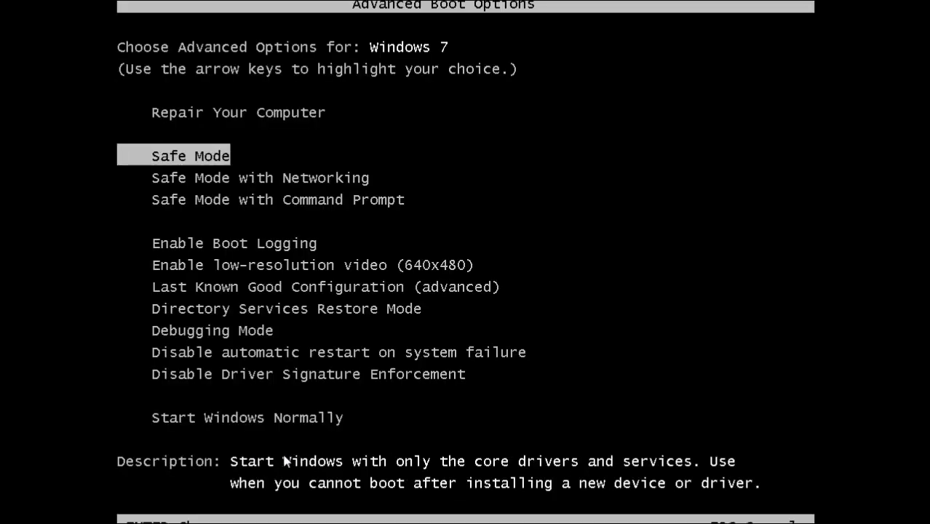
key("Return")
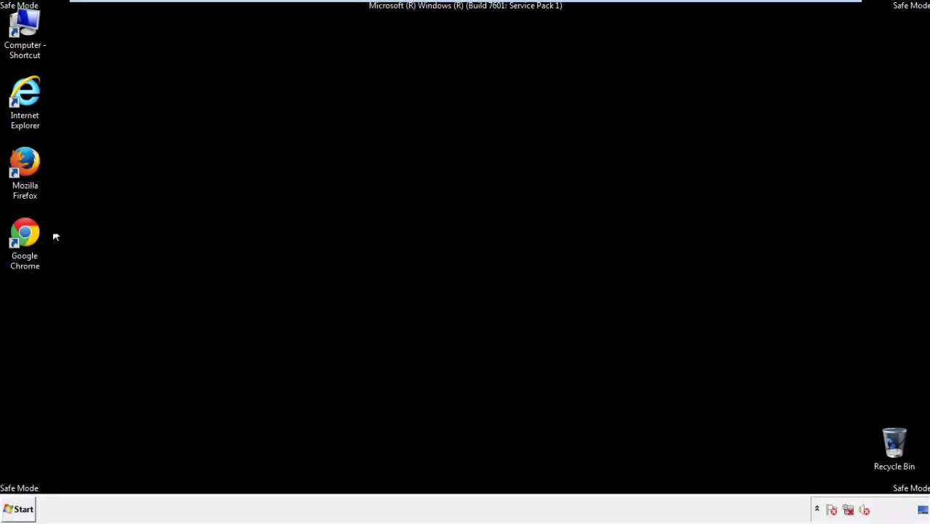
Launch Firefox, decline the default-browser offer, and make sure the menu bar is showing.
double_click(34, 168)
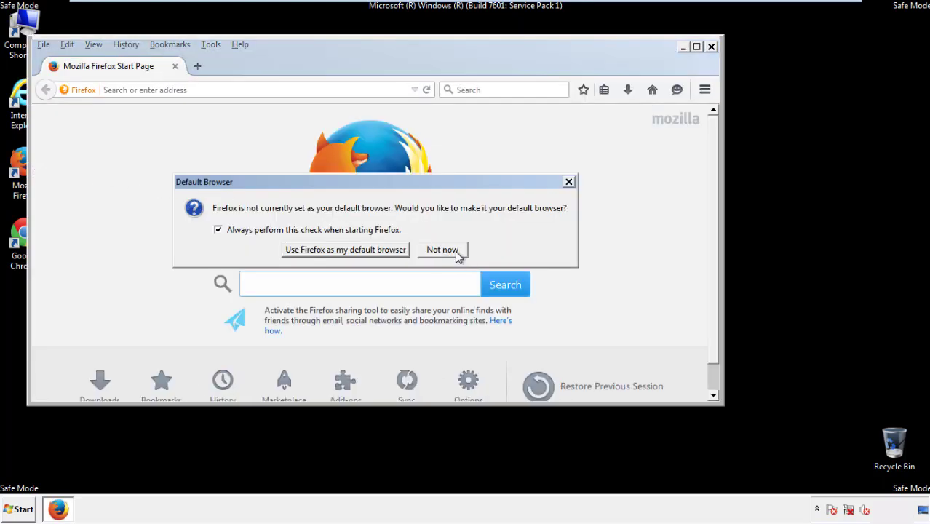
left_click(454, 250)
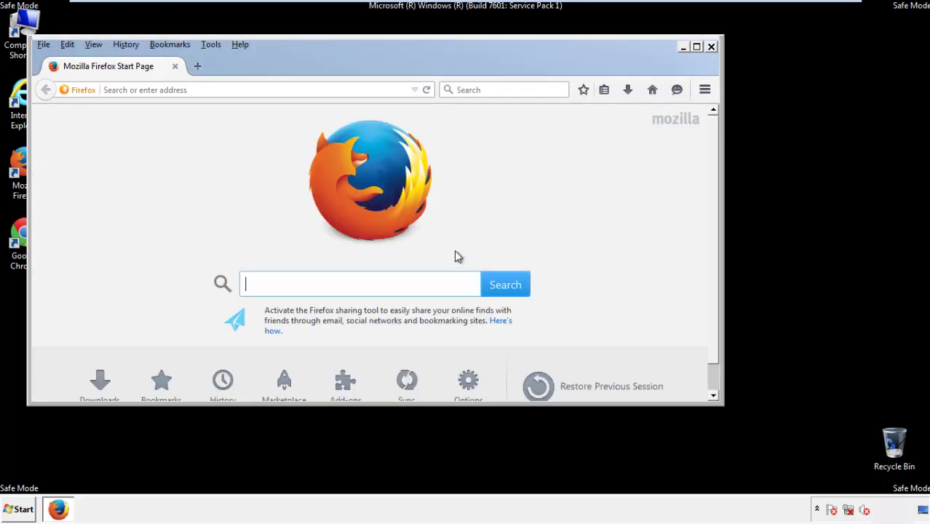
right_click(286, 65)
left_click(312, 109)
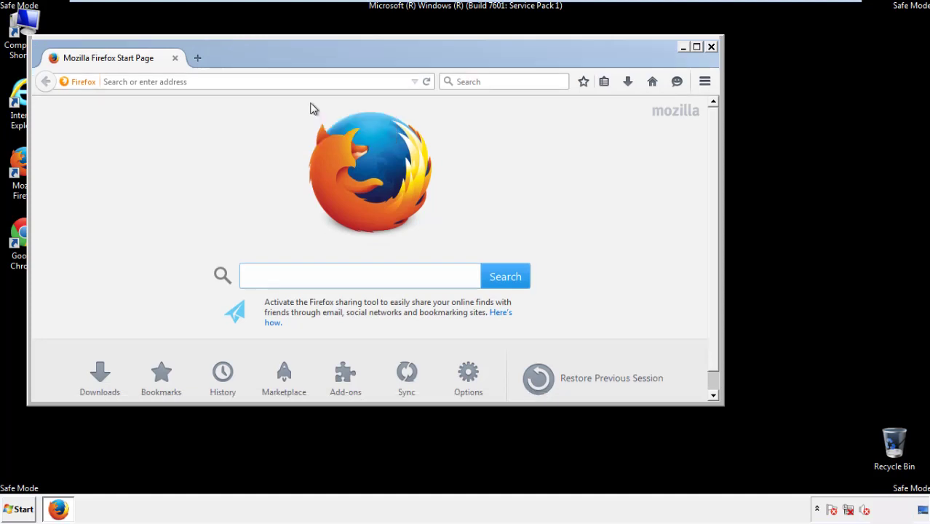
right_click(294, 61)
left_click(304, 113)
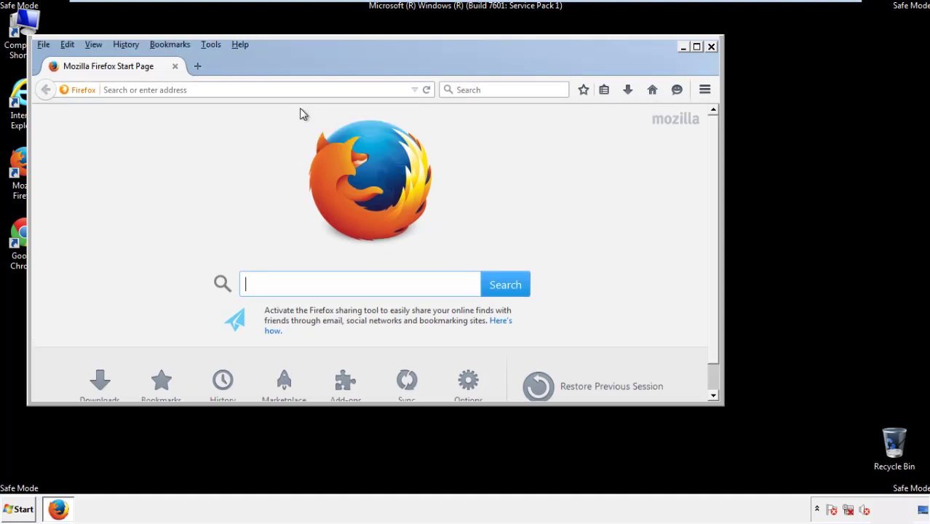
Clear Firefox's recent history for the Everything range with all data types checked.
left_click(128, 45)
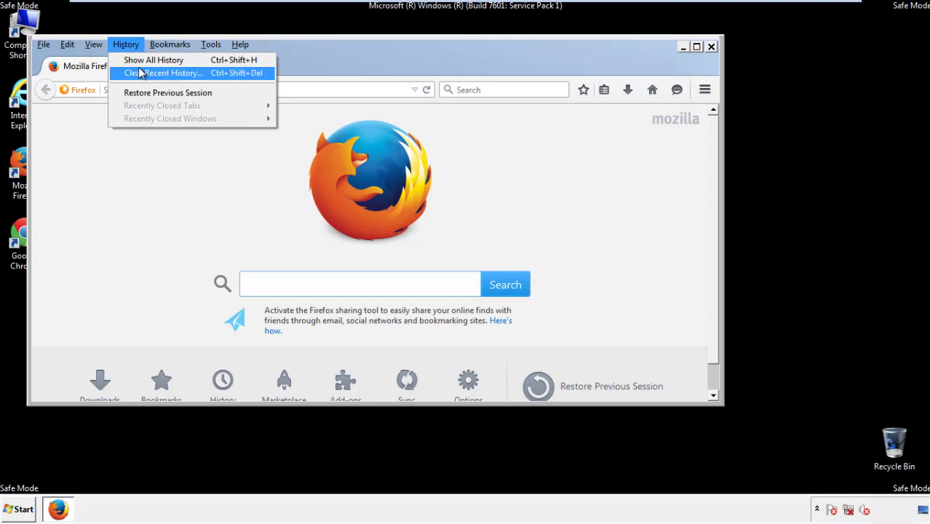
left_click(139, 72)
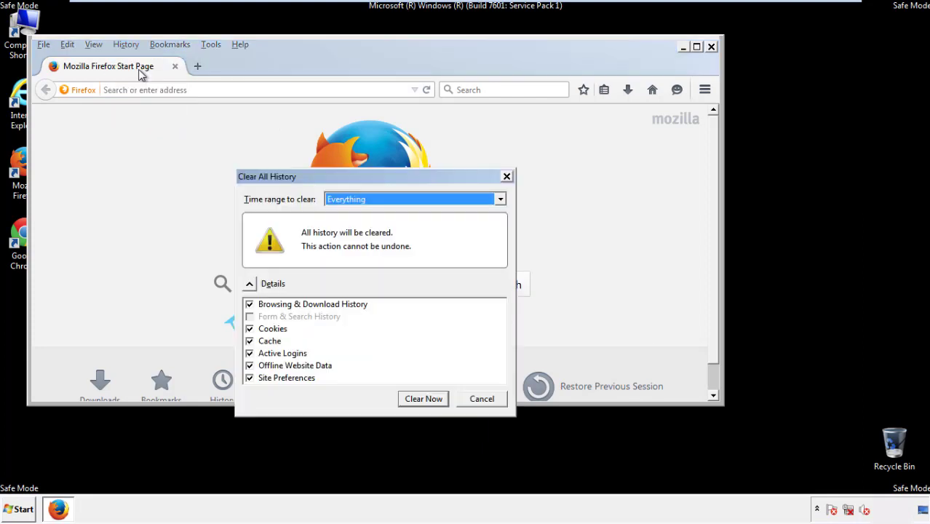
left_click(346, 200)
left_click(349, 273)
left_click(249, 366)
left_click(248, 365)
left_click(249, 377)
left_click(249, 378)
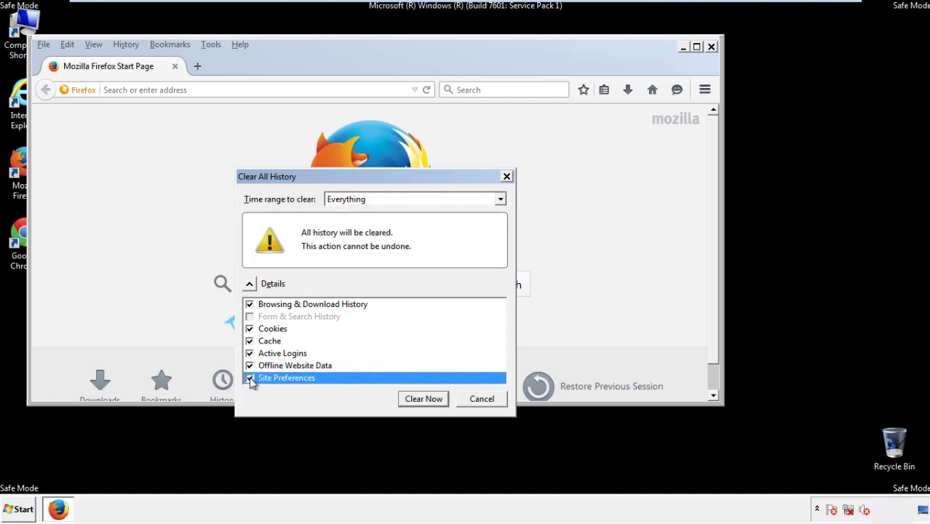
left_click(422, 399)
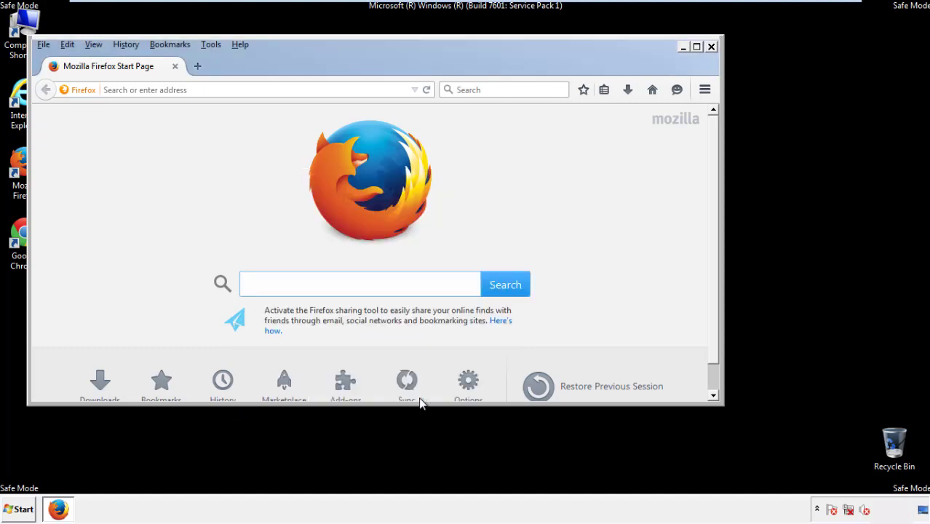
Refresh Firefox from Troubleshooting Information and finish the import wizard.
left_click(239, 43)
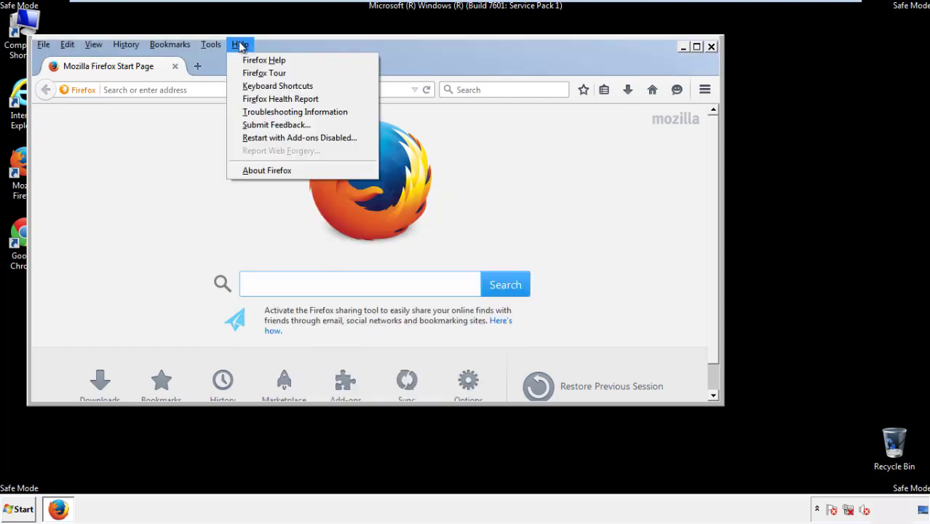
left_click(270, 111)
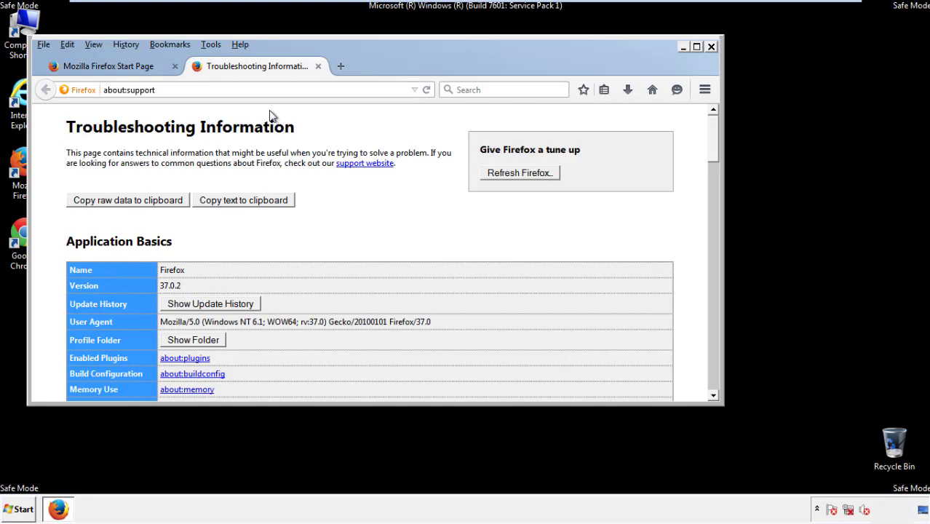
left_click(540, 177)
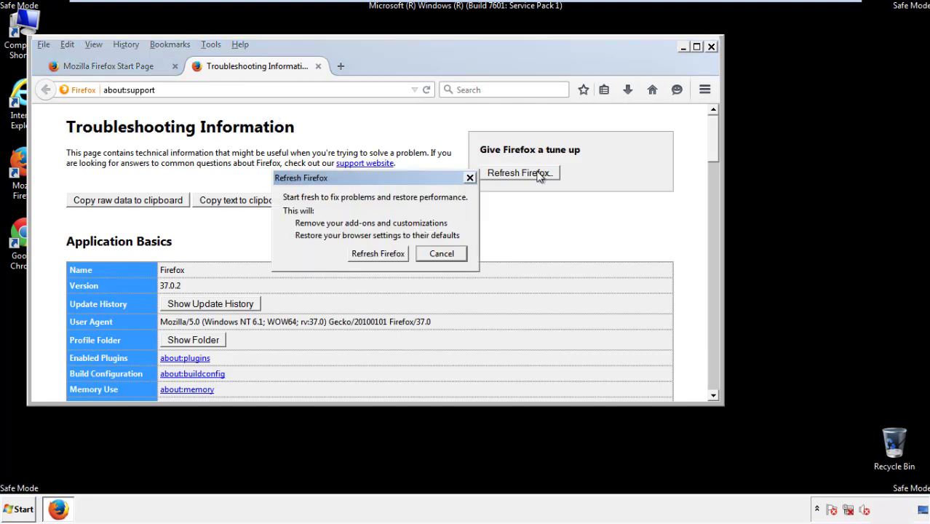
left_click(377, 253)
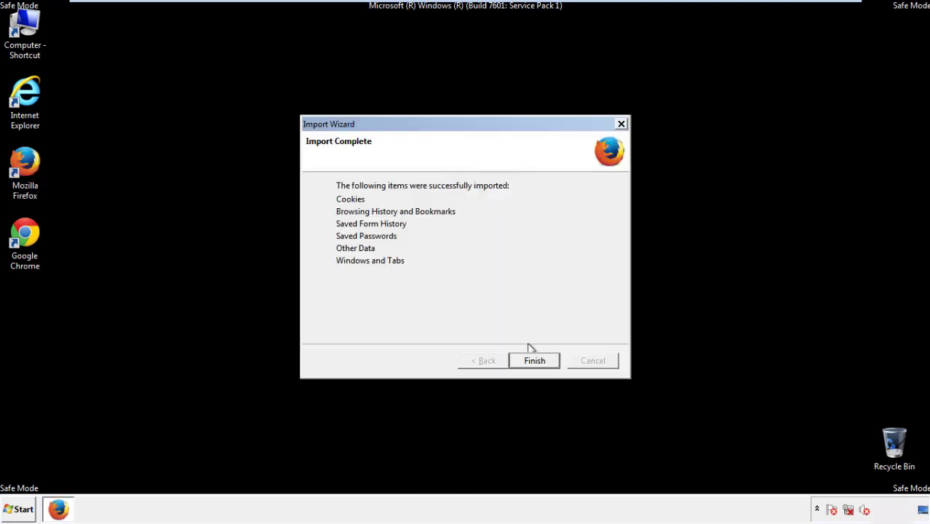
left_click(534, 360)
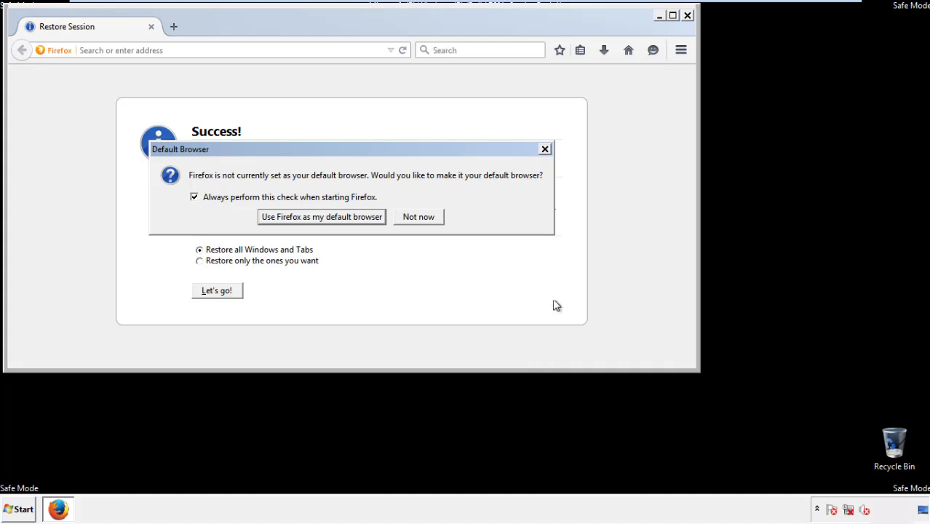
Decline the default-browser prompt, close Firefox, and launch Google Chrome from the desktop.
left_click(420, 219)
left_click(687, 15)
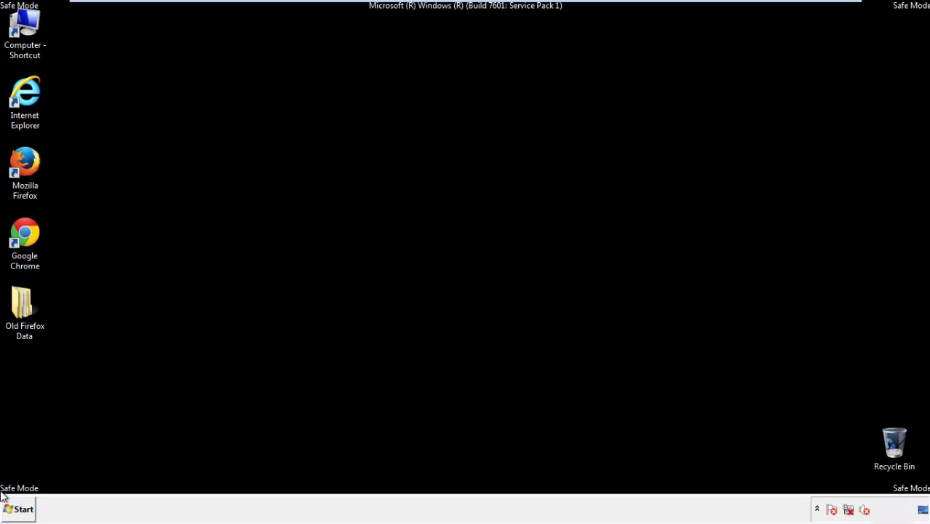
left_click(22, 231)
double_click(22, 232)
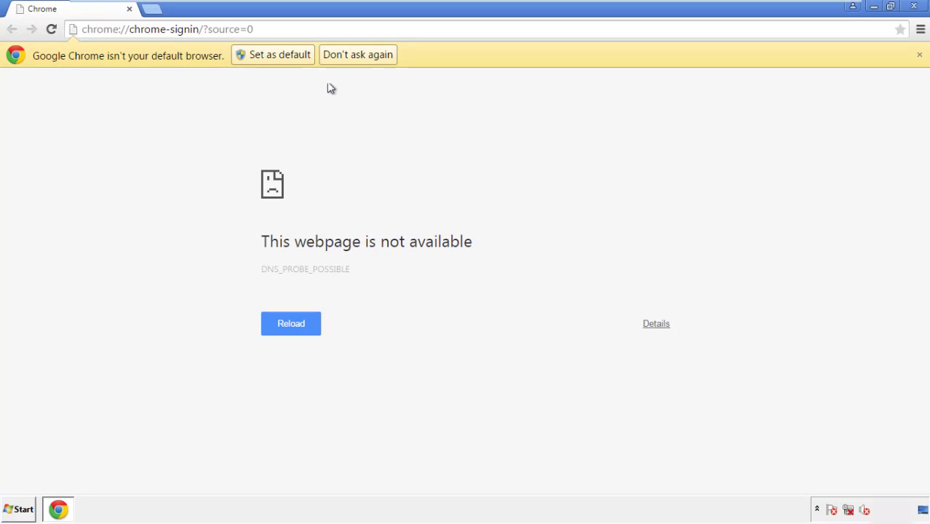
Choose 'Don't ask again' on Chrome's default-browser bar and reach 'Clear browsing data' via Settings > History.
left_click(358, 54)
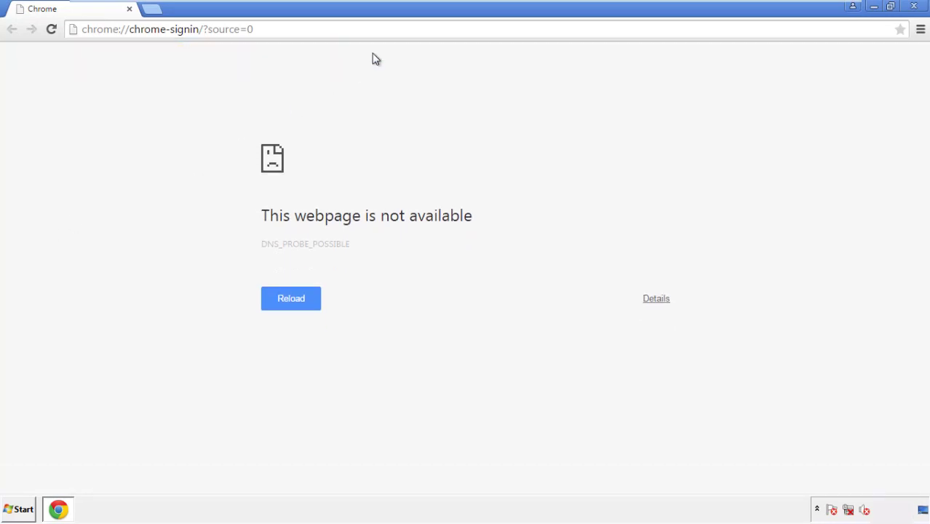
left_click(921, 31)
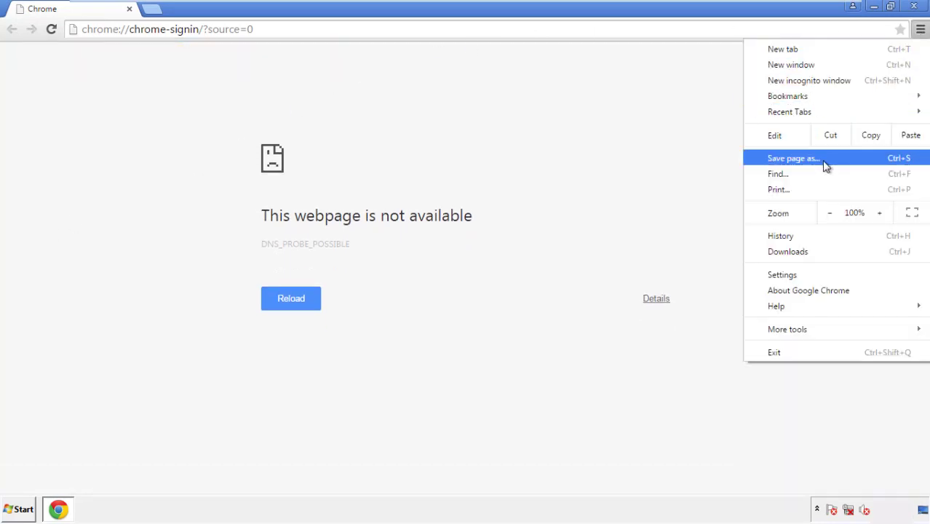
left_click(786, 274)
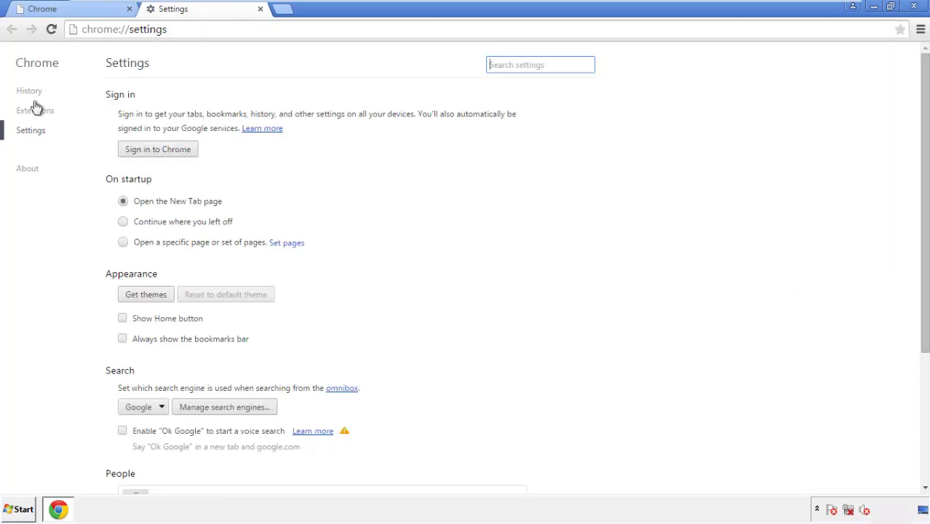
left_click(34, 94)
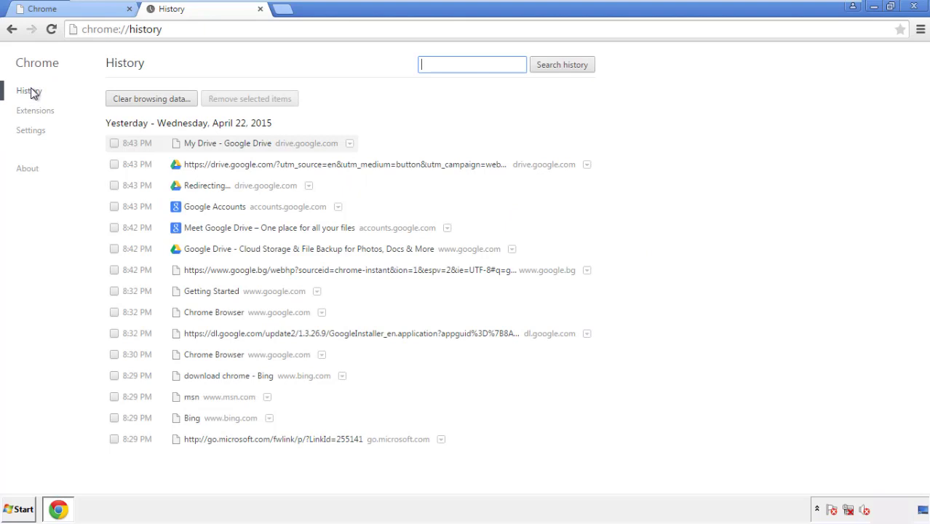
left_click(140, 100)
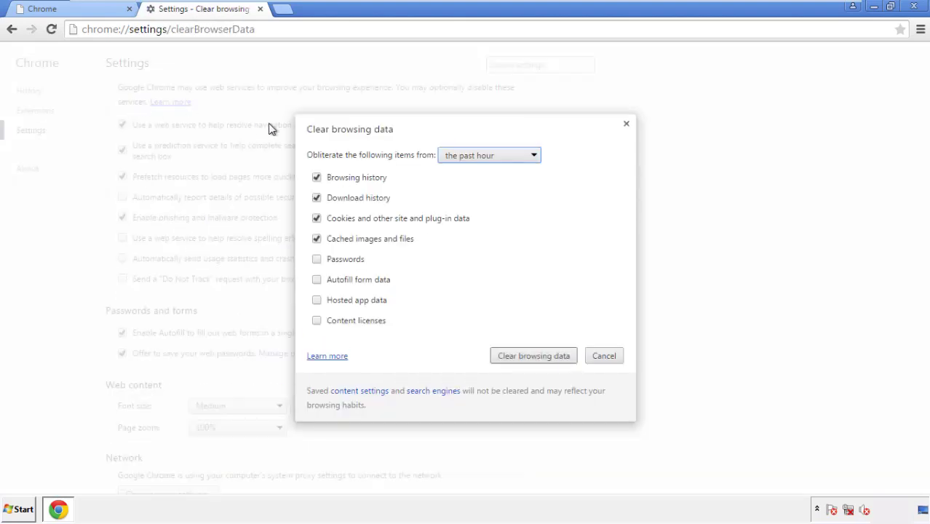
Clear Chrome's browsing data from the beginning of time, including autofill, hosted app data and content licenses.
left_click(468, 158)
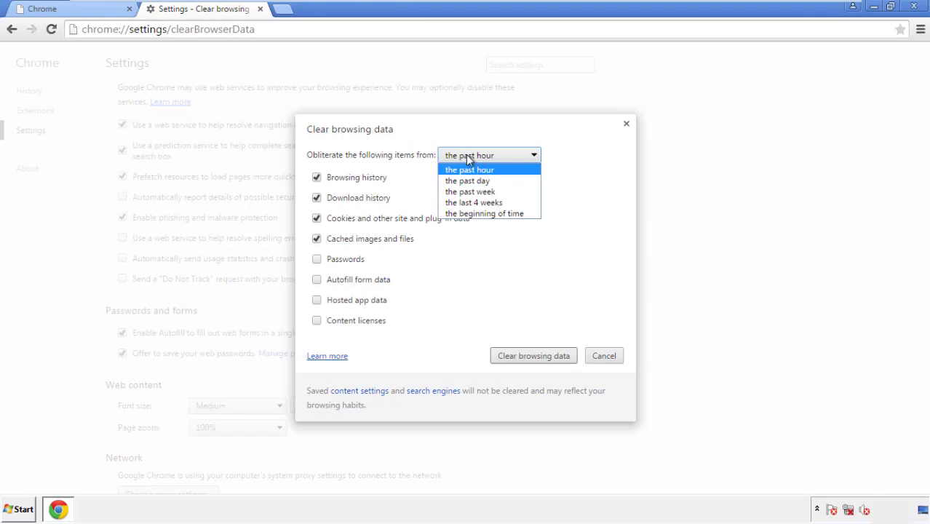
left_click(465, 213)
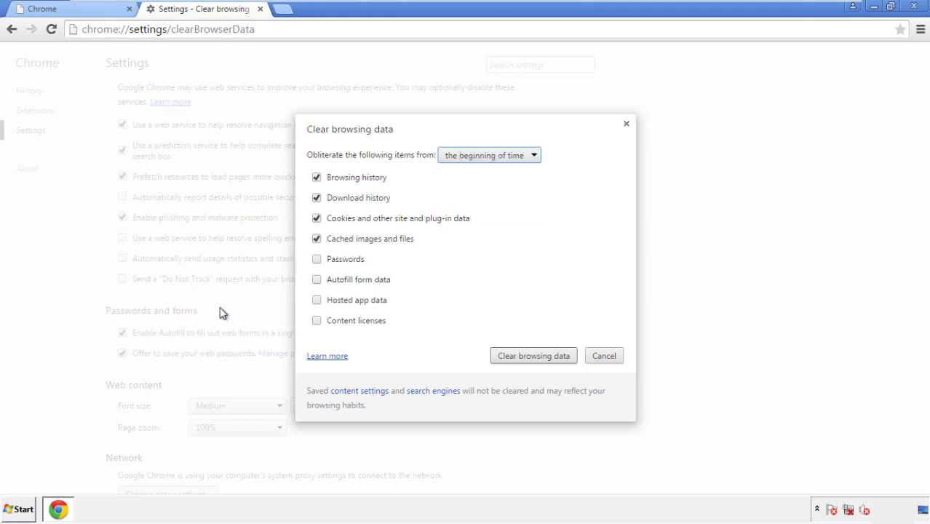
left_click(323, 284)
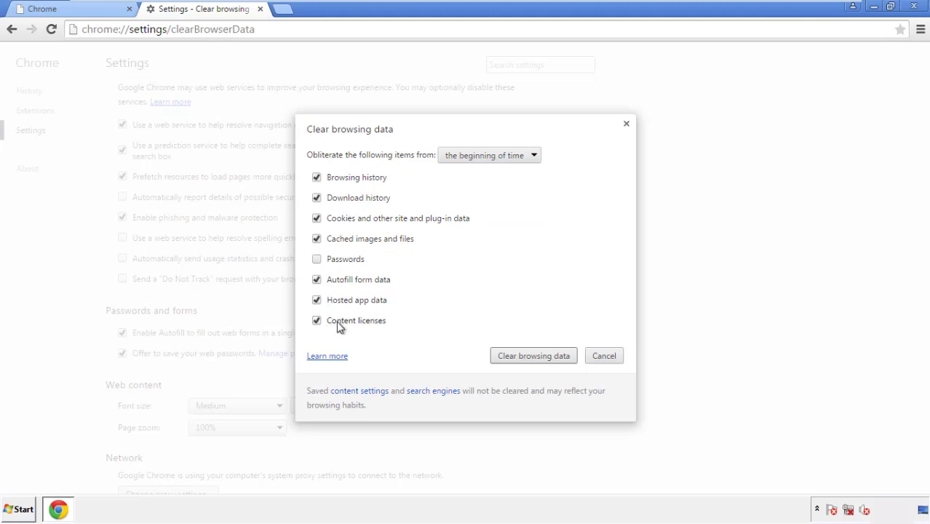
left_click(523, 358)
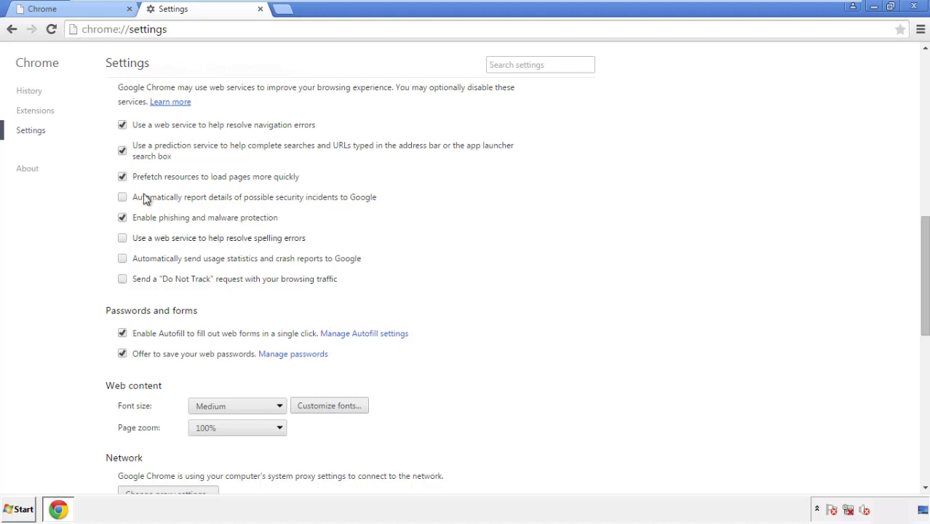
Reset Chrome's settings to their defaults from the bottom of Settings, then close Chrome.
left_click_drag(925, 231, 920, 402)
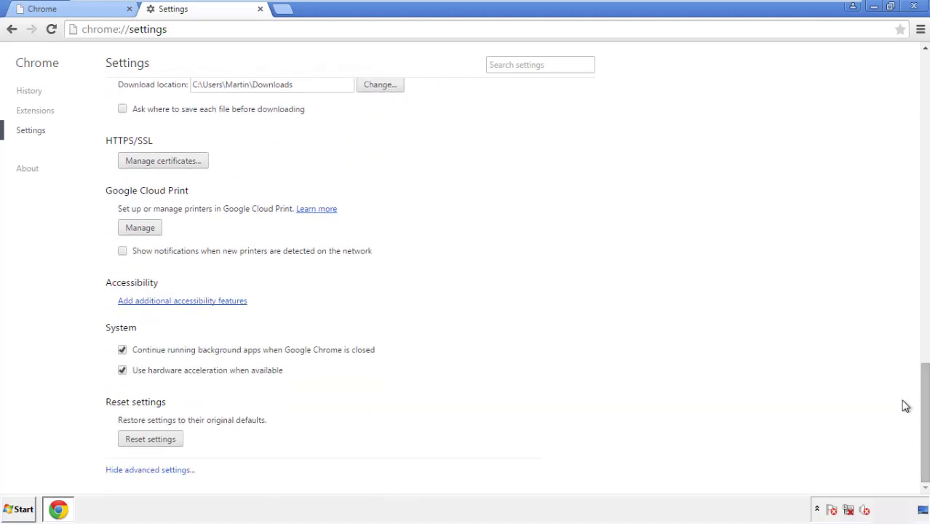
left_click(175, 440)
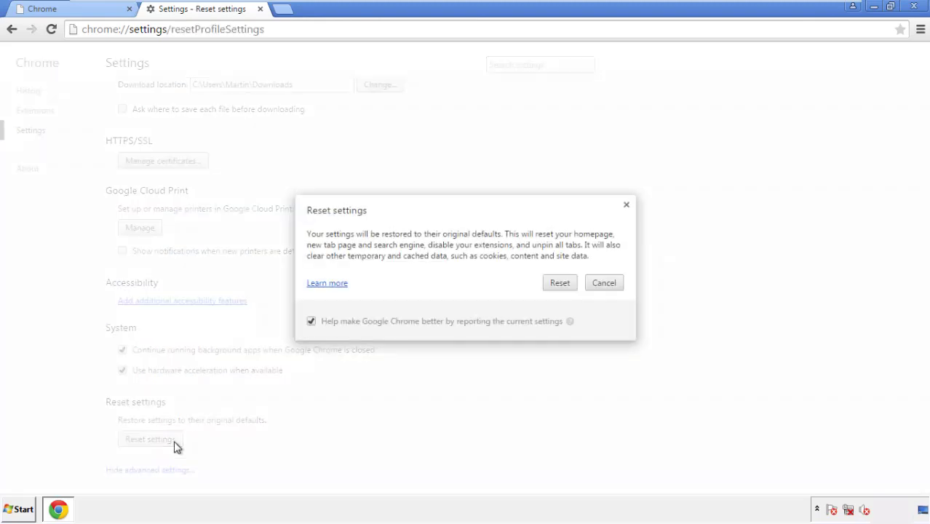
left_click(560, 283)
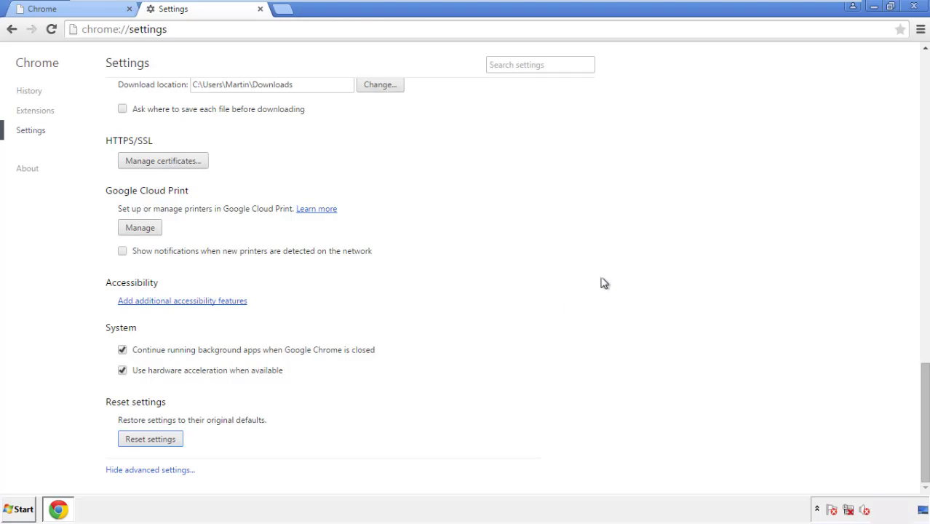
left_click(913, 6)
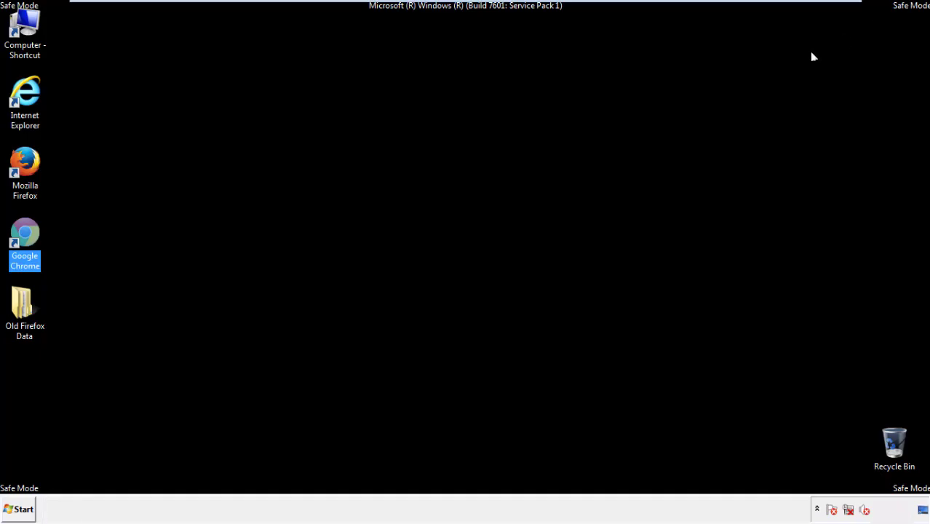
Launch Firefox, remove the Search Mine extension in the Add-ons Manager, and close Firefox.
left_click(501, 232)
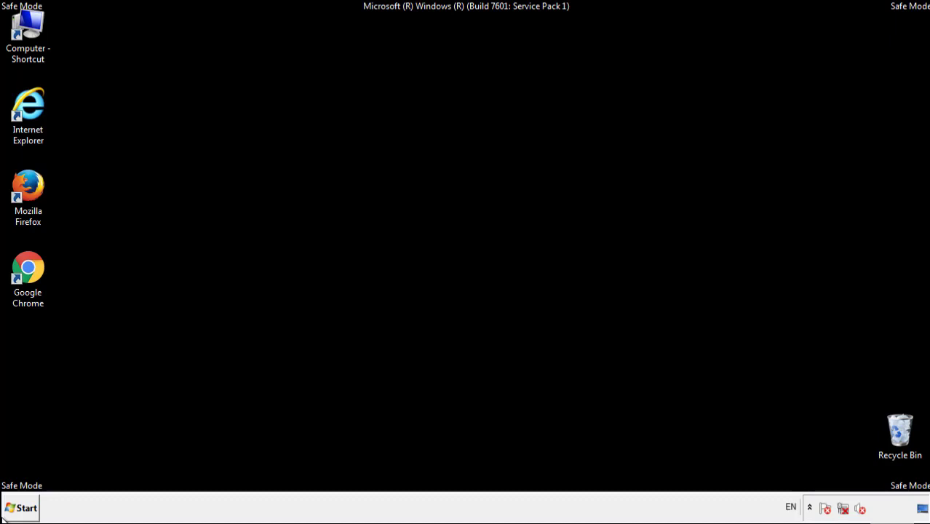
double_click(36, 181)
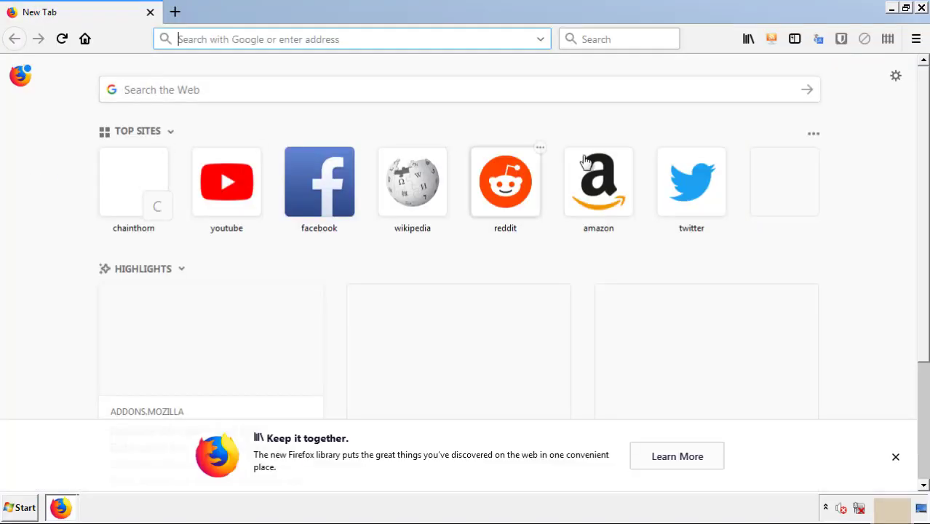
left_click(915, 38)
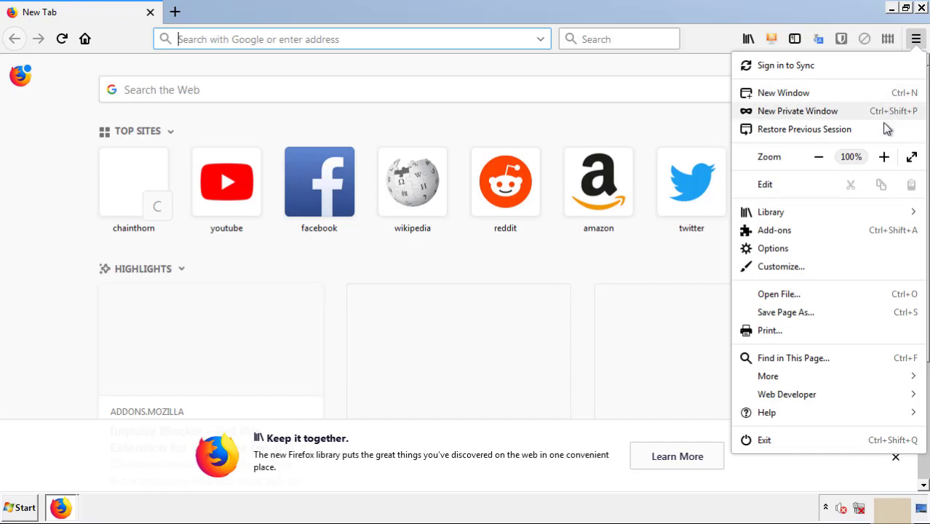
left_click(859, 234)
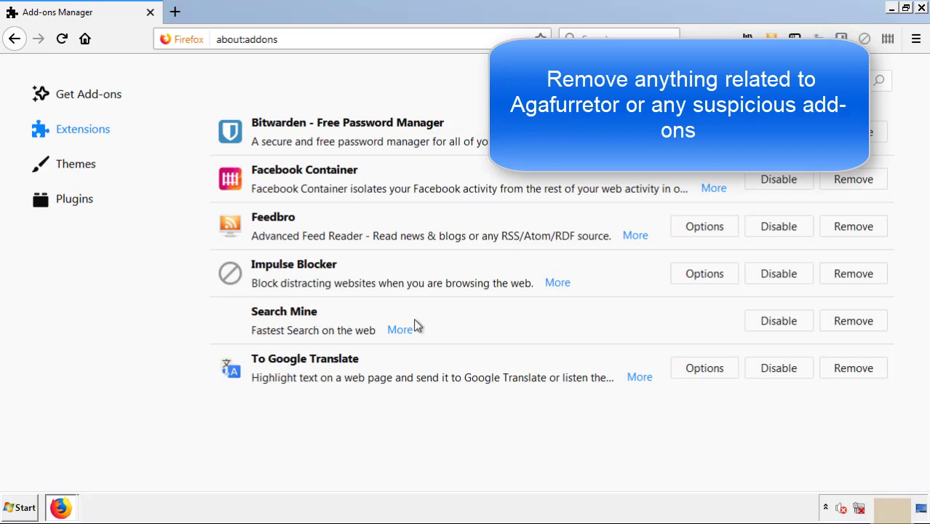
left_click(851, 325)
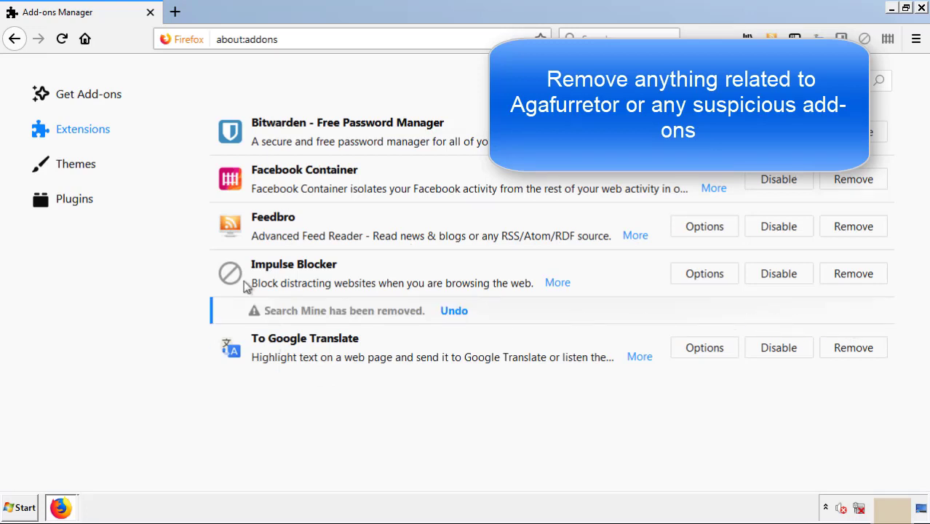
left_click(921, 8)
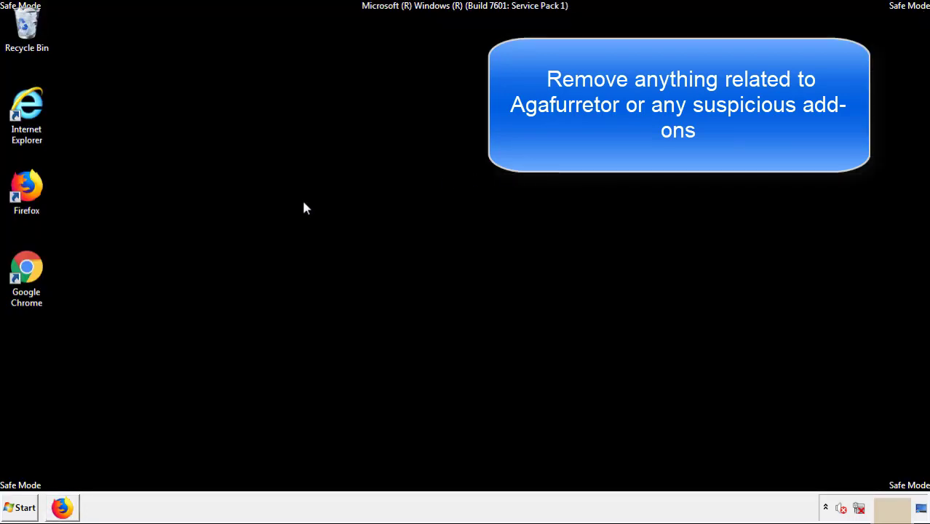
Remove the Search Mine extension via Chrome's More tools > Extensions, close Chrome, and open Start.
double_click(24, 284)
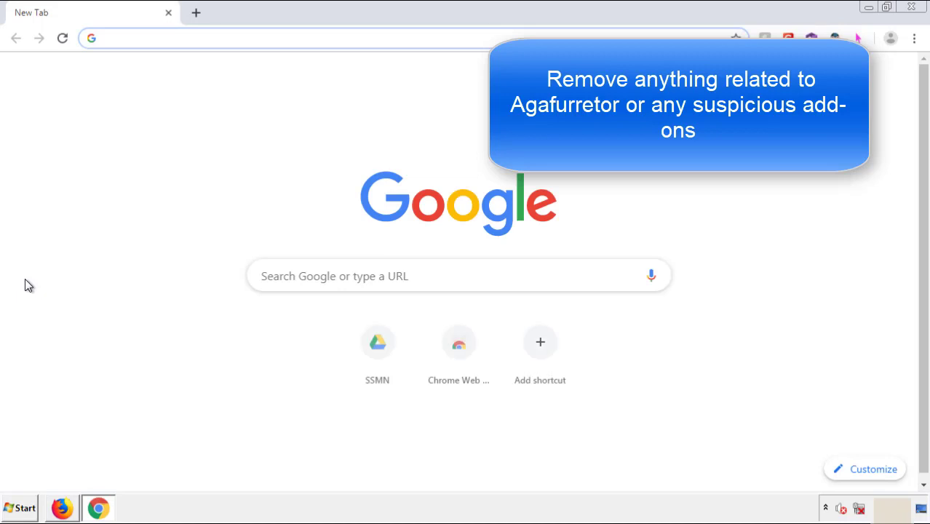
left_click(914, 38)
mouse_move(832, 254)
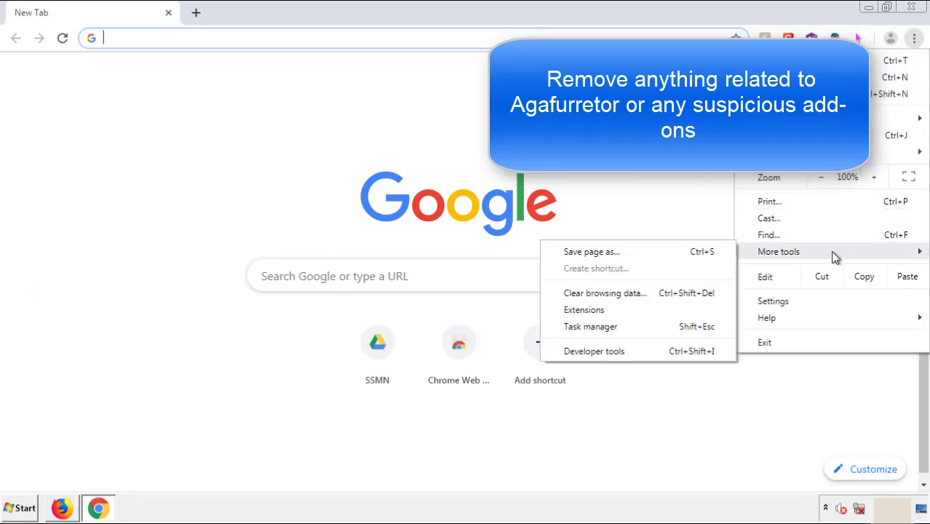
left_click(591, 309)
scroll(264, 243, "down", 6)
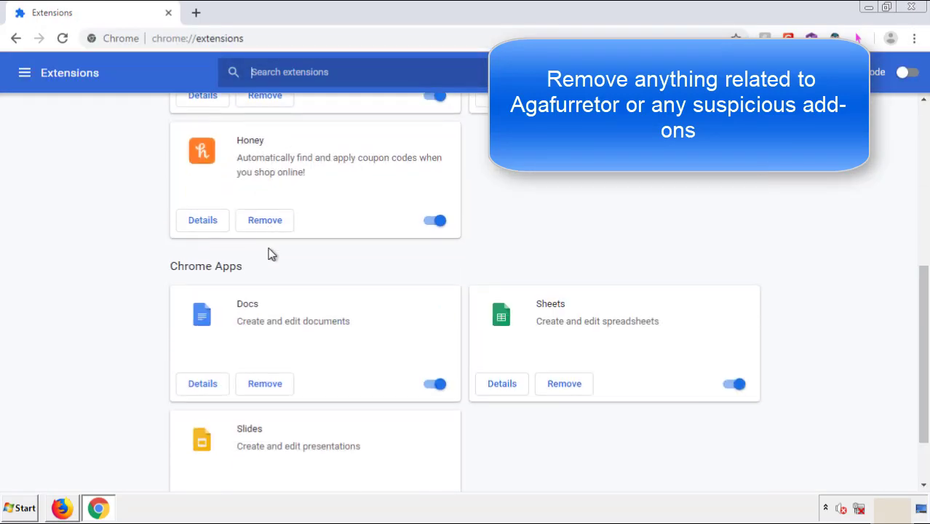
scroll(352, 267, "up", 7)
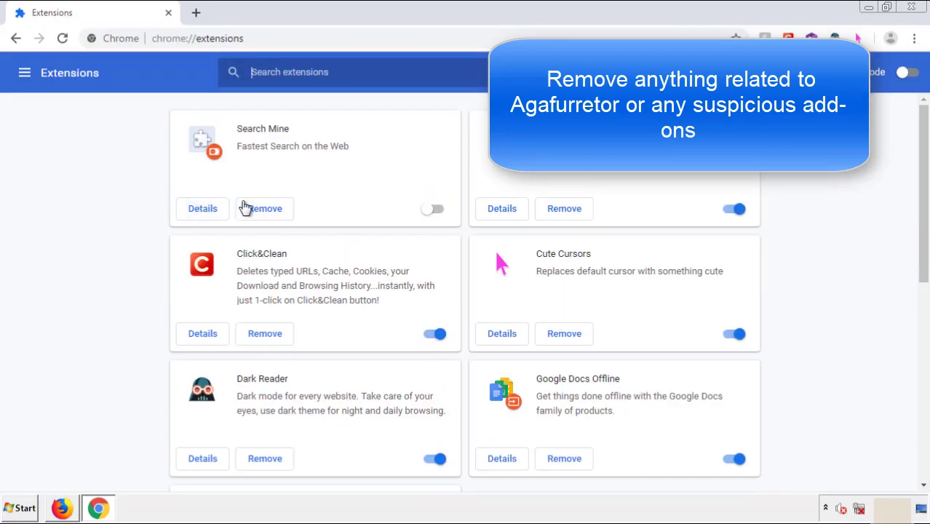
left_click(263, 215)
key("Return")
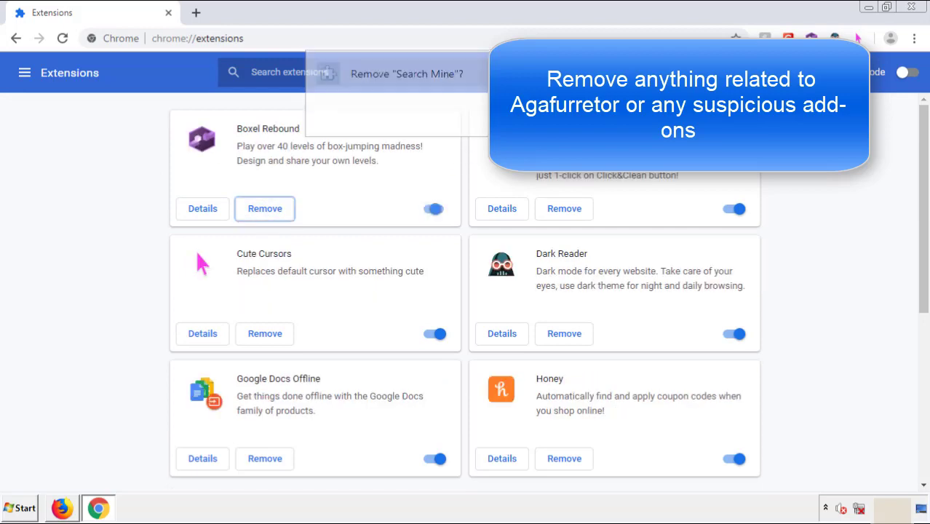
left_click(913, 7)
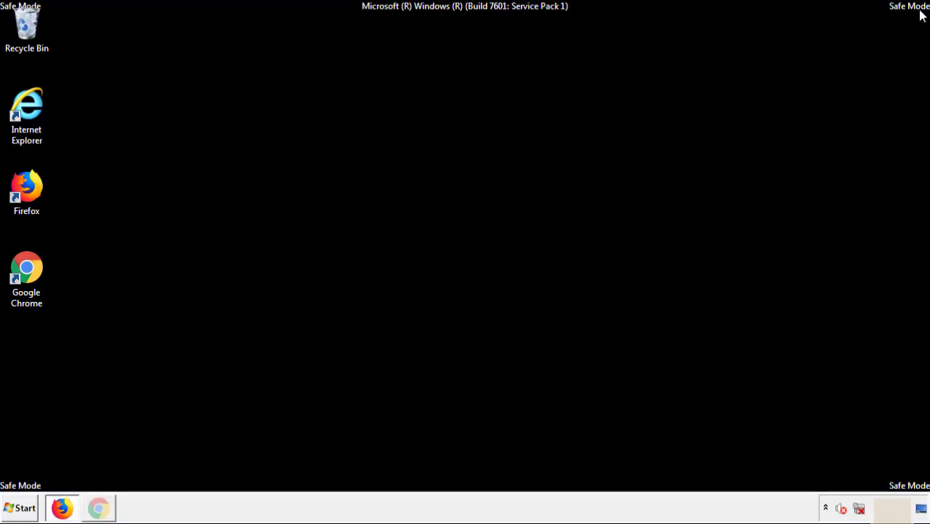
left_click(22, 509)
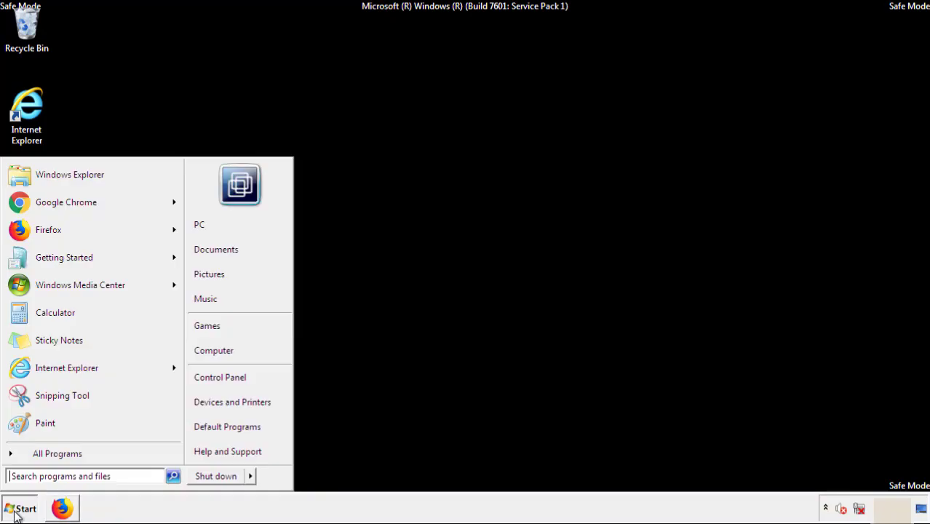